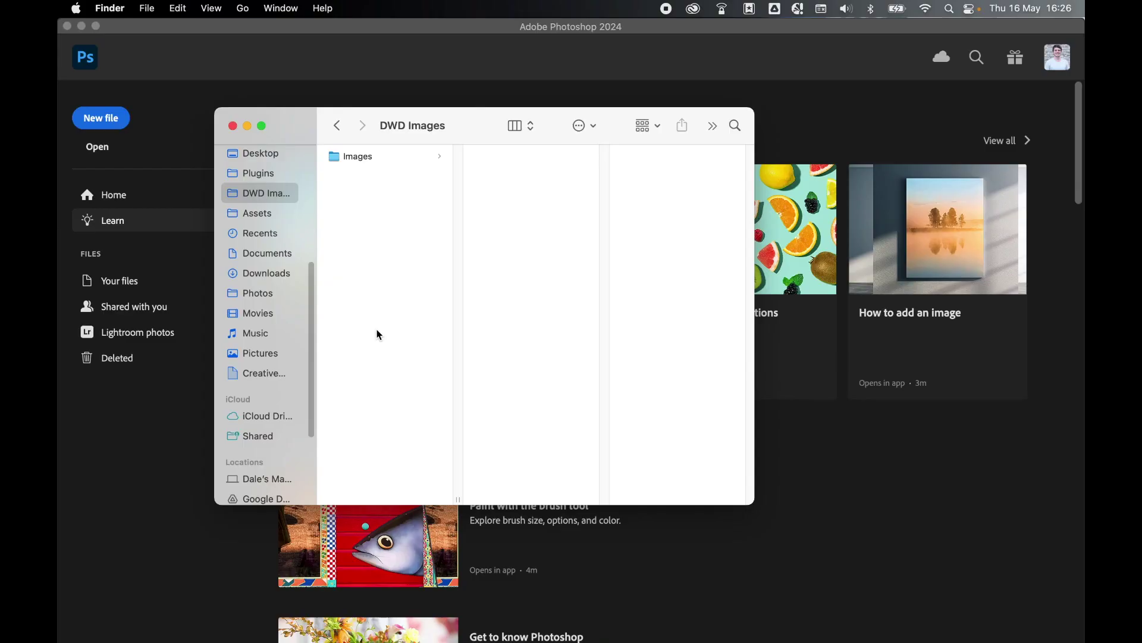
Preview the dog photos in the Images folder, then return to DWD Images
left_click(377, 157)
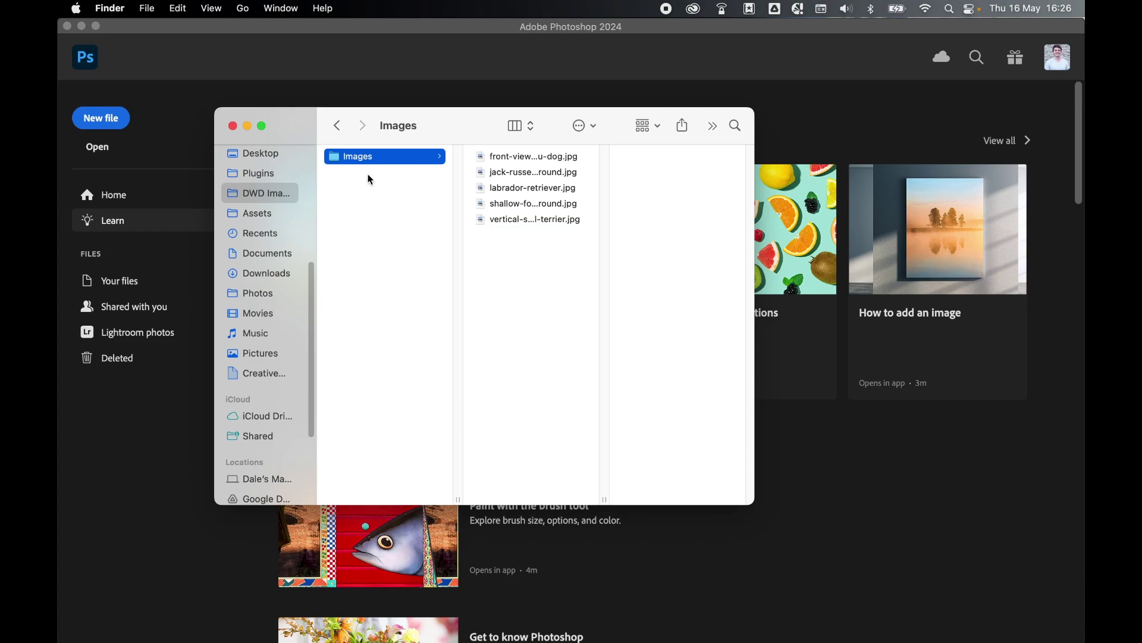
left_click(520, 158)
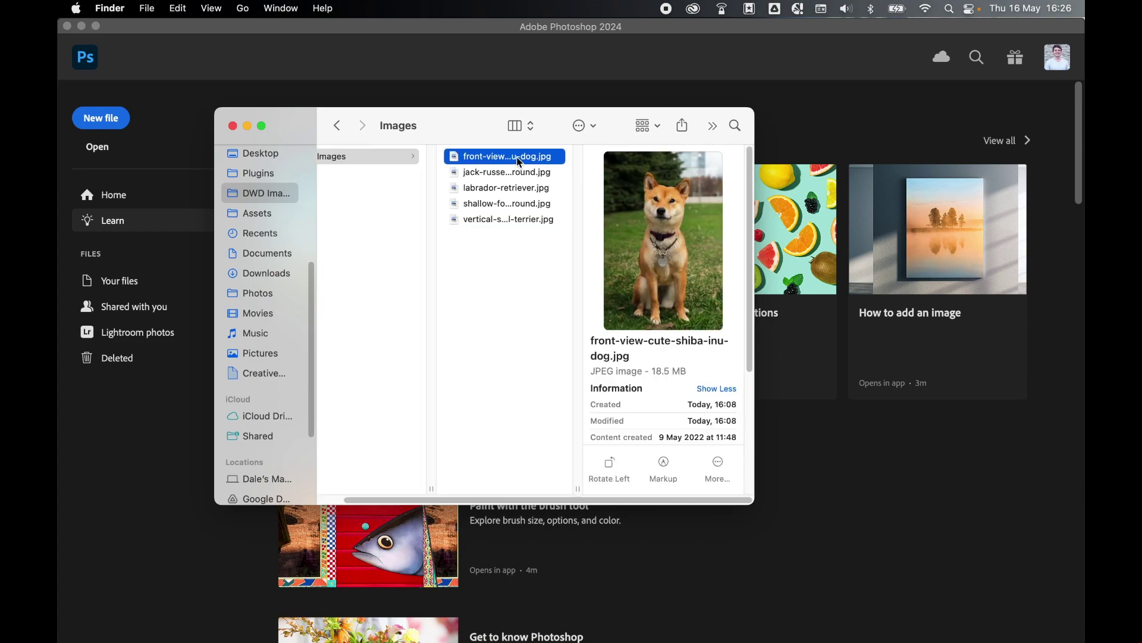
key("Down")
key("Down")
key("Down")
key("Down")
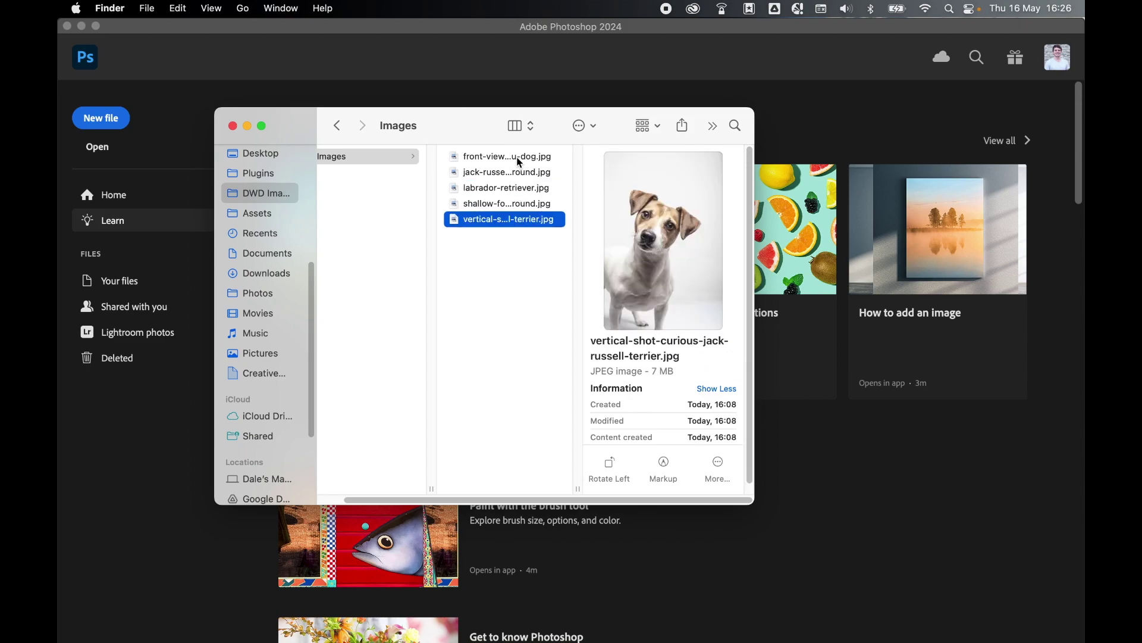
key("Left")
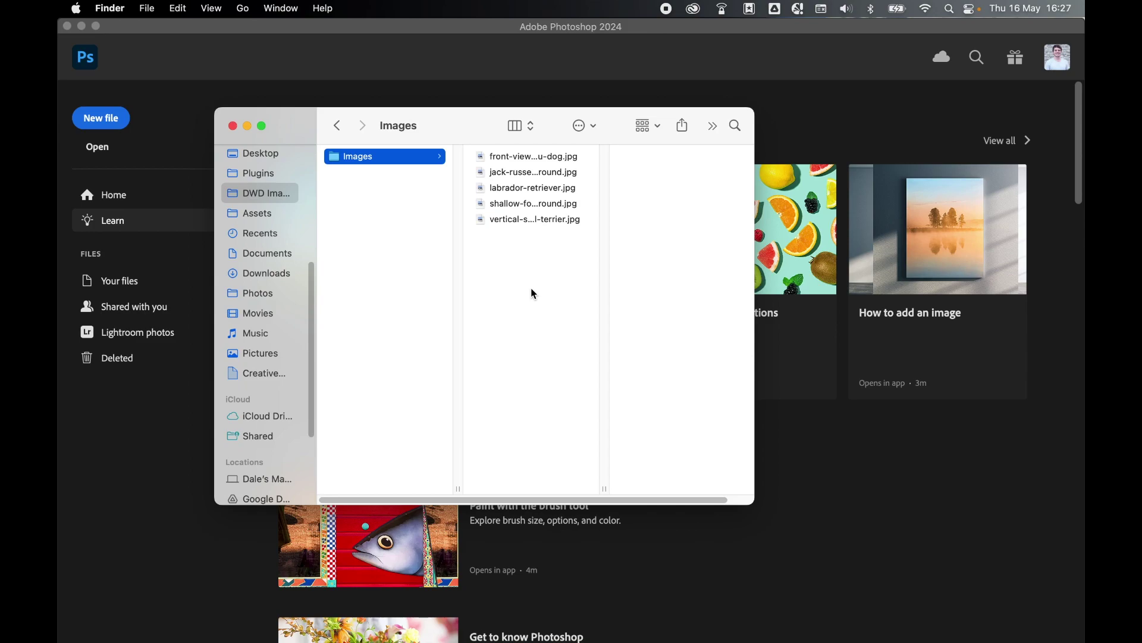
left_click(395, 251)
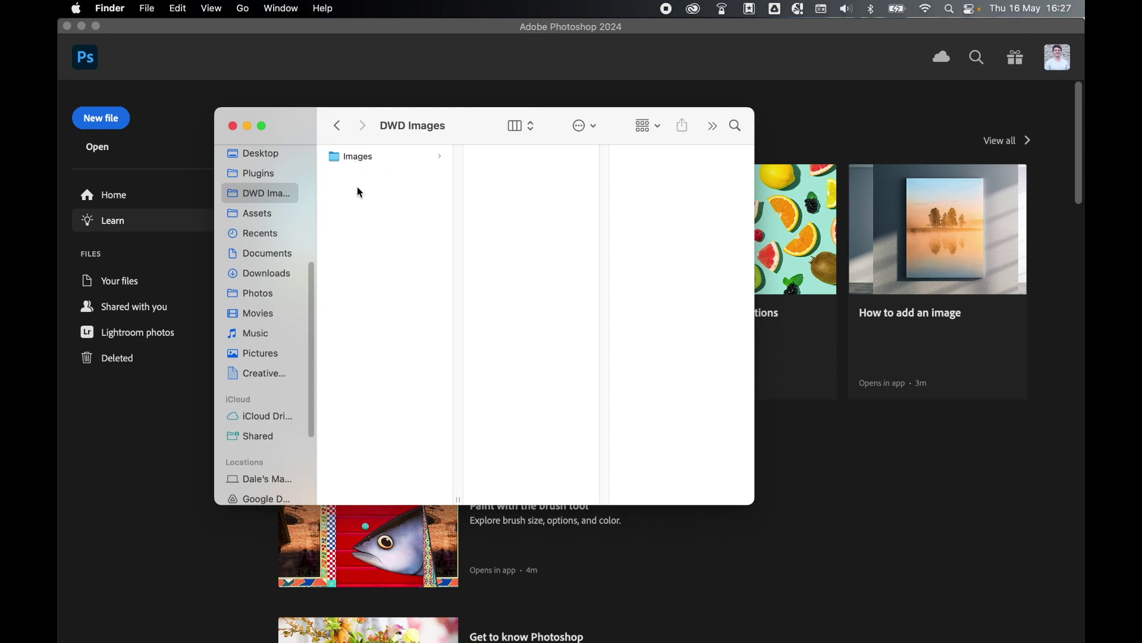
Create a new folder named 'Resized' inside DWD Images
right_click(361, 221)
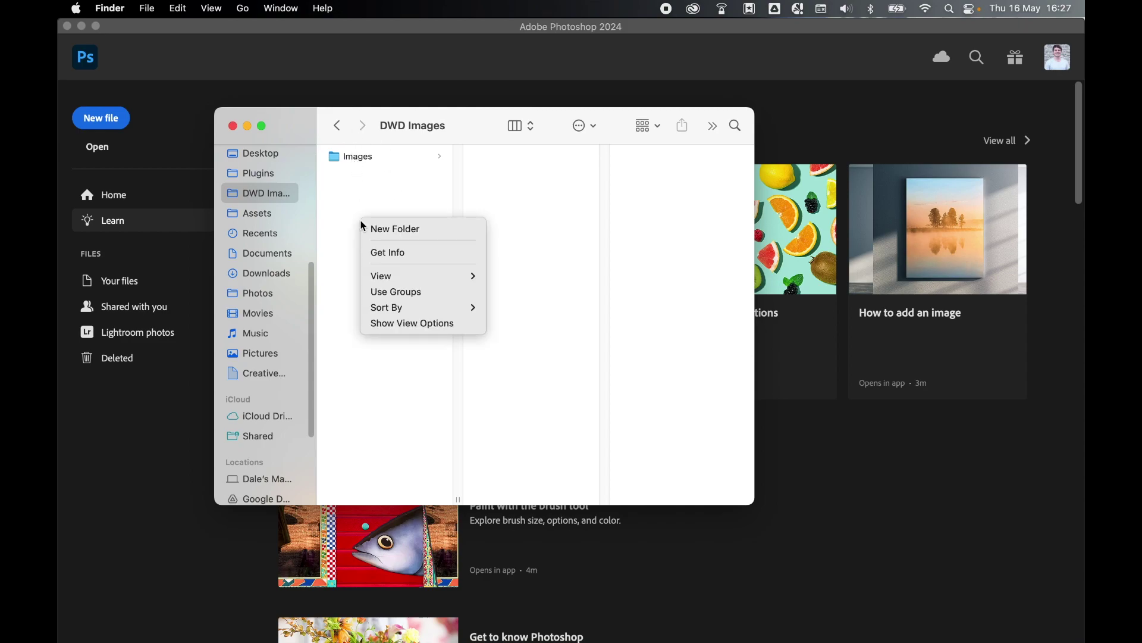
left_click(390, 229)
type("Resized")
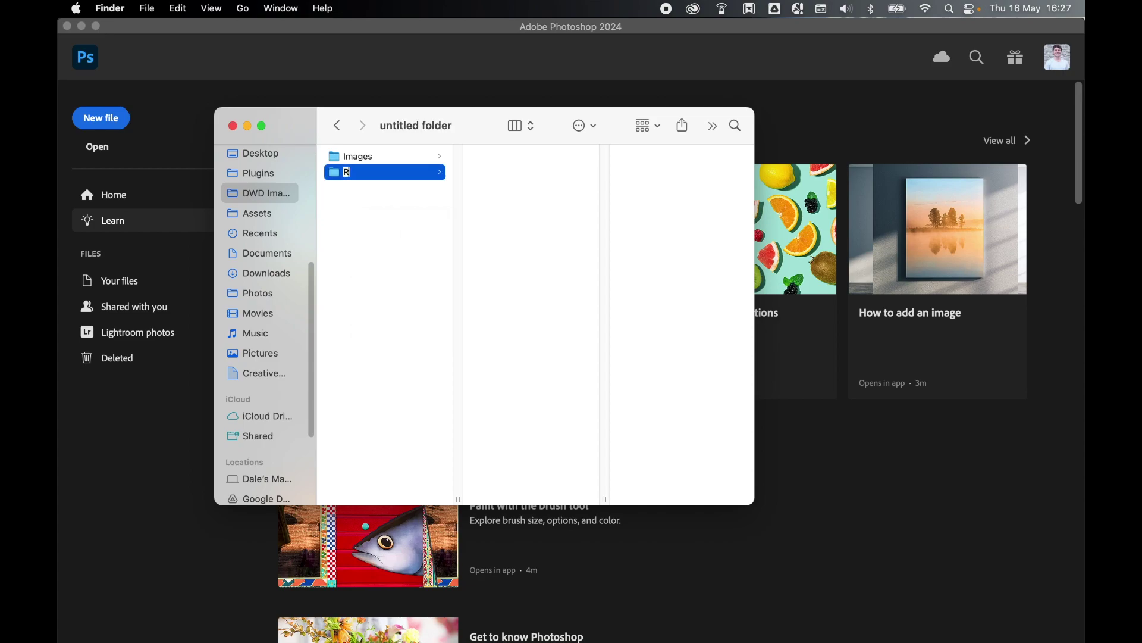
left_click(389, 251)
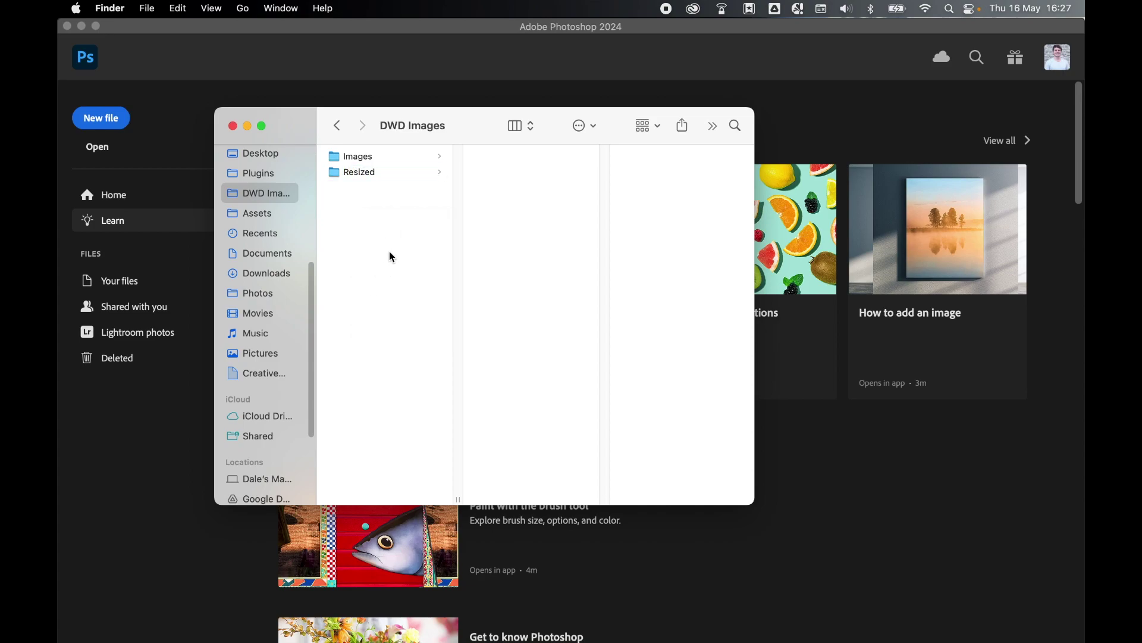
Open the shiba inu photo from Images in Photoshop 2024
left_click(401, 159)
left_click(524, 159)
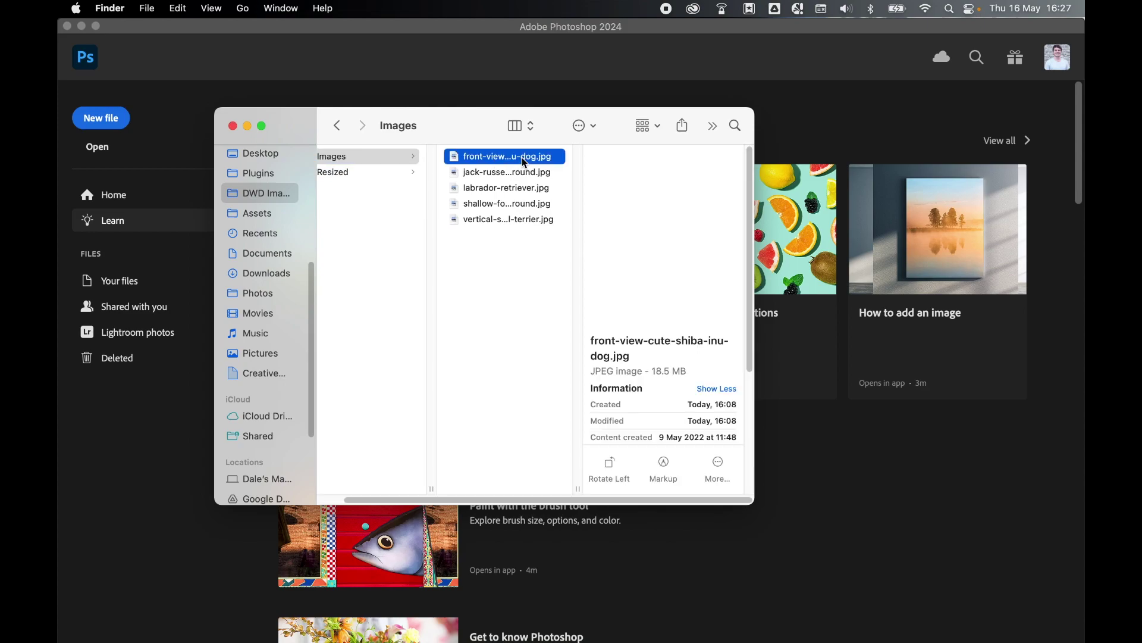
right_click(524, 158)
mouse_move(555, 182)
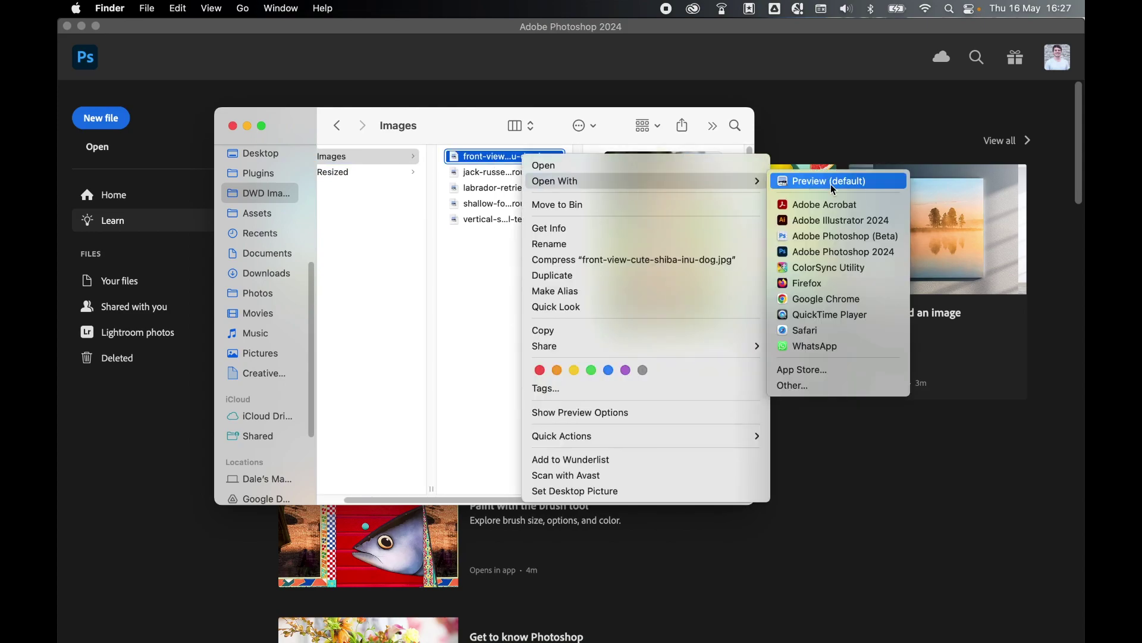
left_click(839, 252)
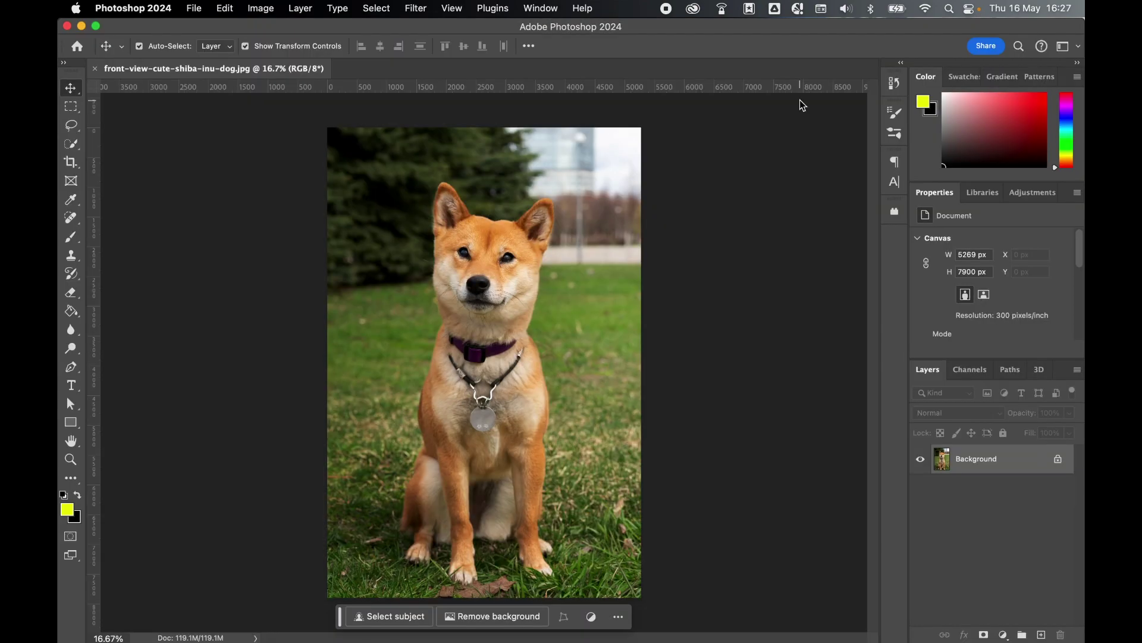
Show the Actions panel, dock it, then float it over the workspace
left_click(542, 8)
left_click(556, 109)
left_click_drag(695, 149, 896, 244)
left_click(895, 241)
left_click_drag(733, 237, 677, 127)
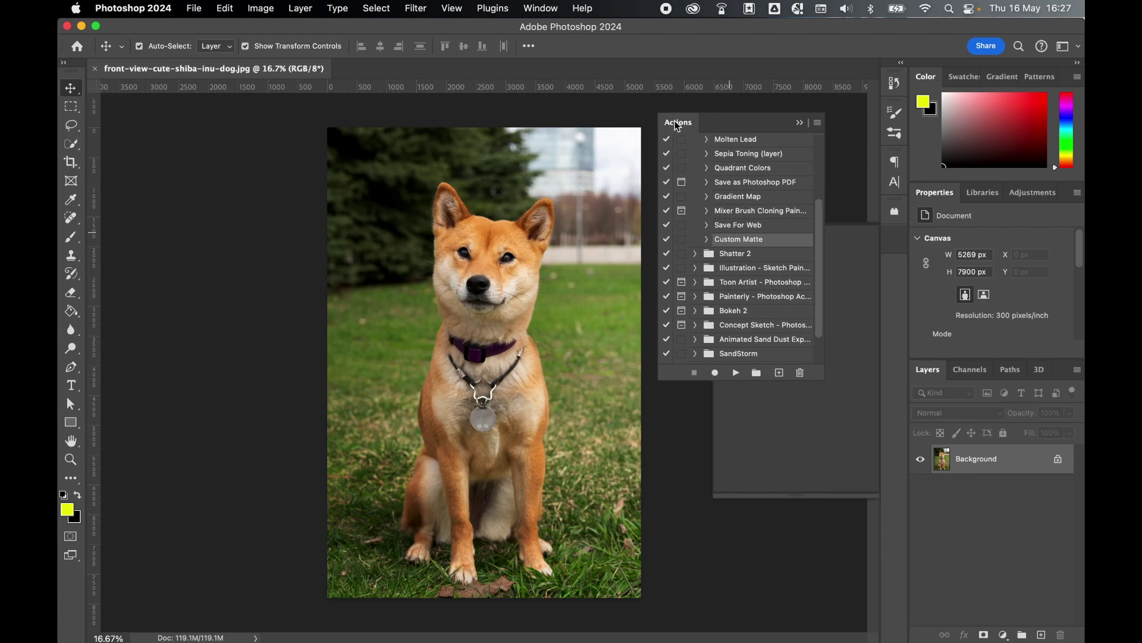
Expand the Default Actions set and start a new action in it
scroll(767, 238, "up", 5)
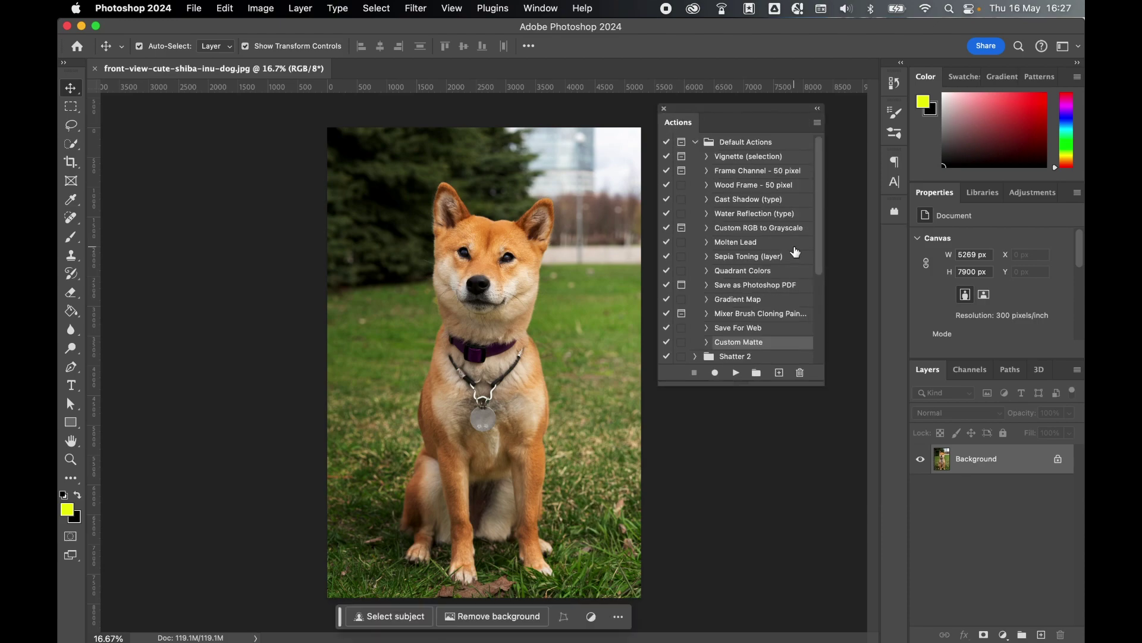
left_click(696, 142)
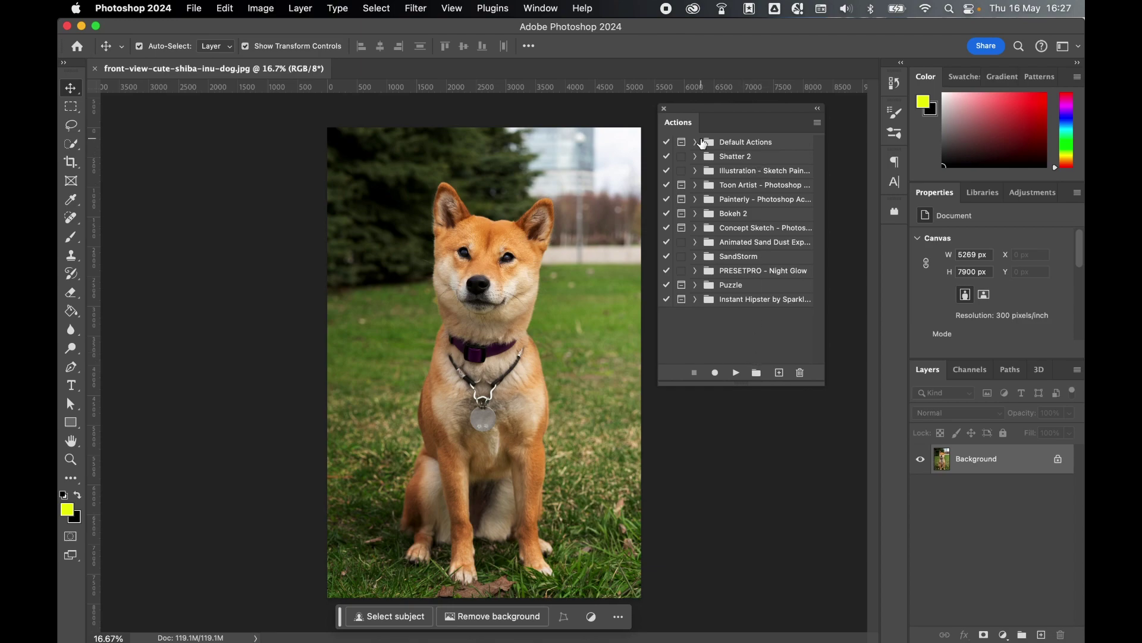
left_click(696, 142)
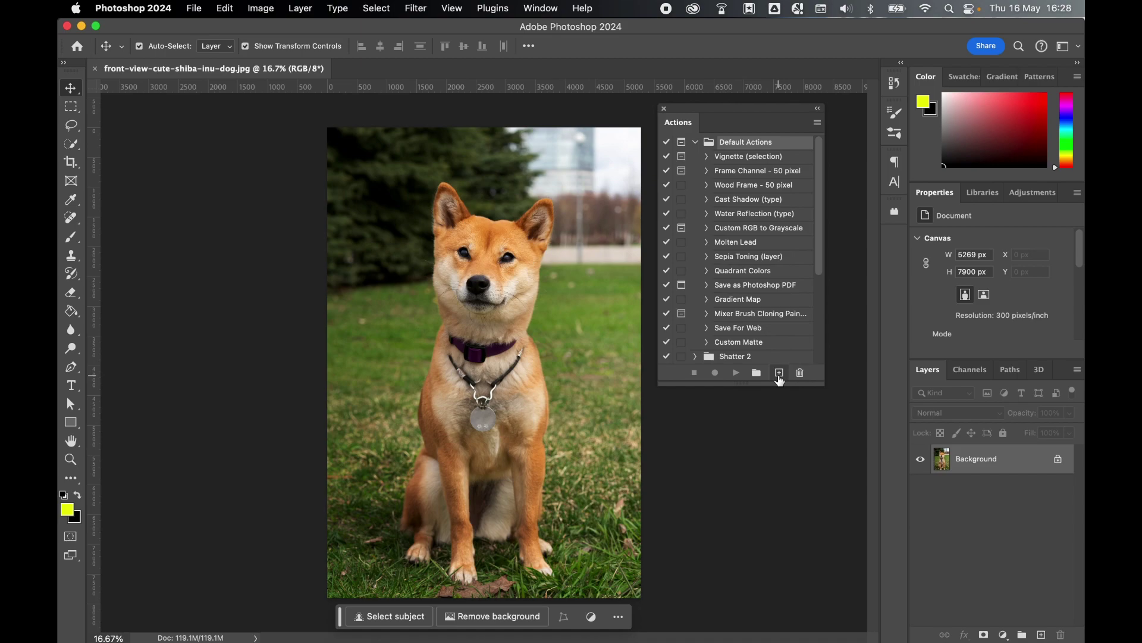
left_click(780, 373)
Record a 'Resize Images' action that resizes the shiba photo to 1000 px wide (1000 × 1499)
type("R")
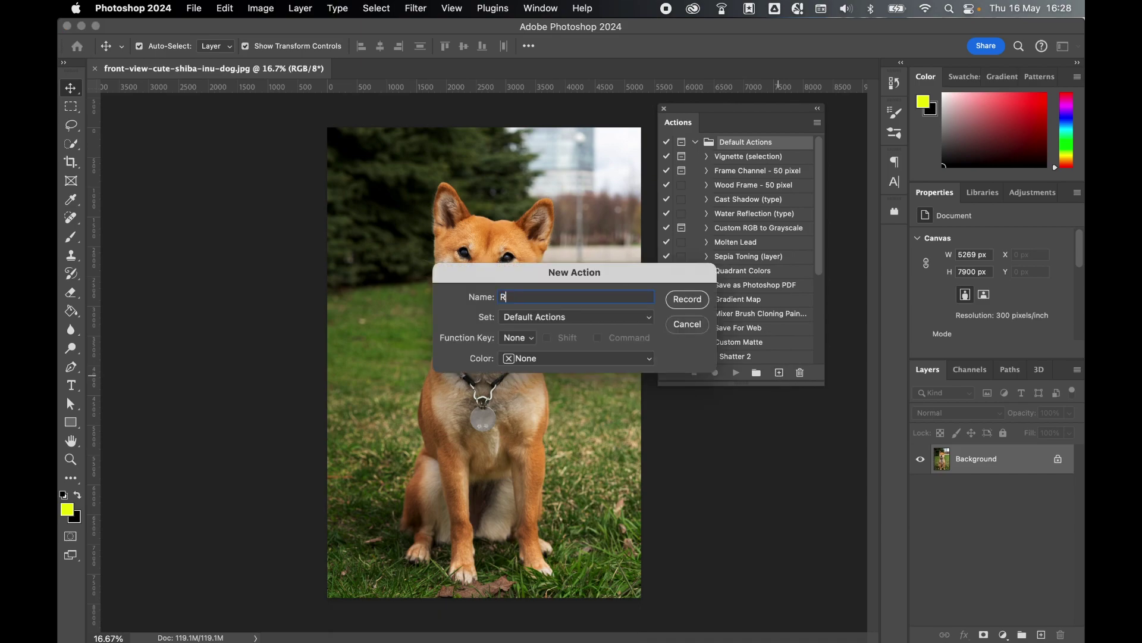
type("esize Images")
left_click(682, 299)
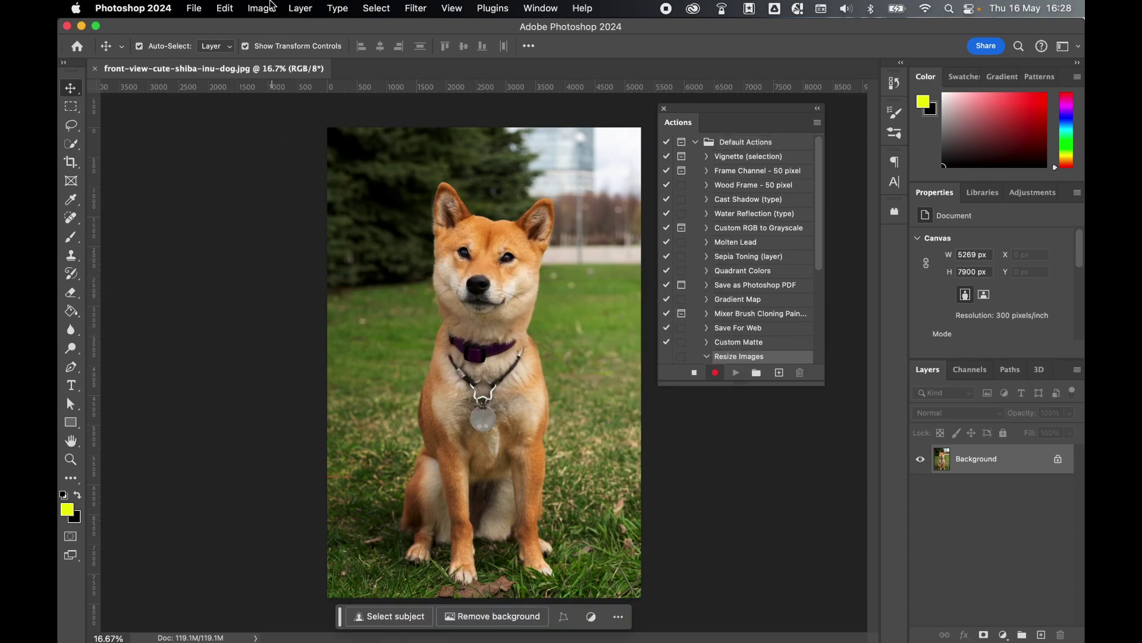
left_click(266, 7)
left_click(280, 117)
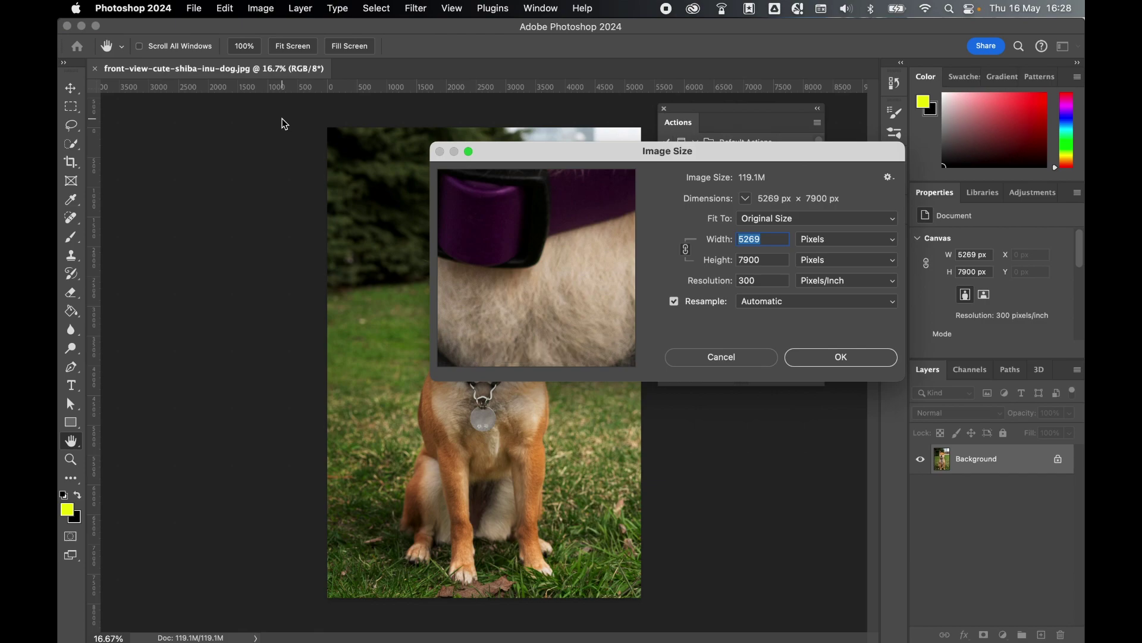
type("1000")
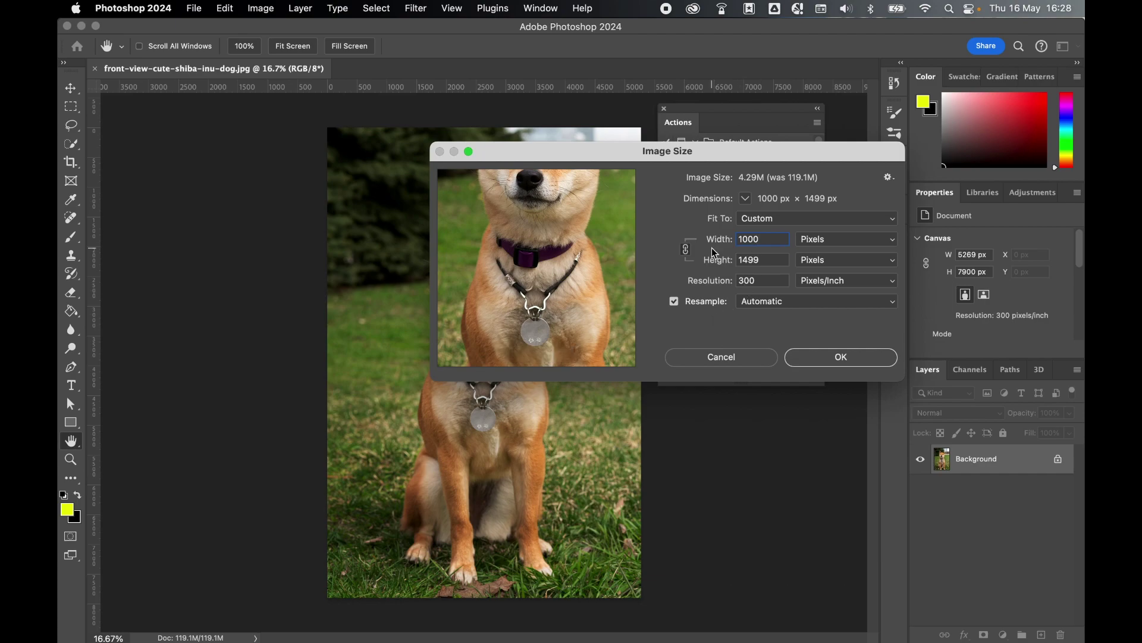
left_click(844, 358)
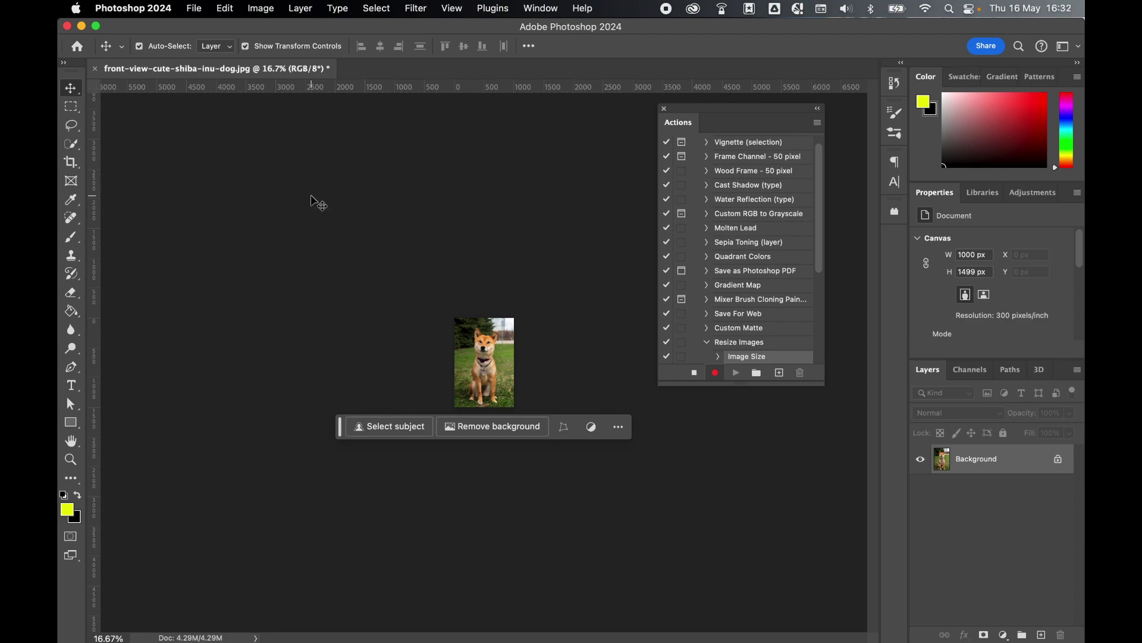
Save the resized photo as a quality-8 JPEG in the Resized folder
left_click(195, 9)
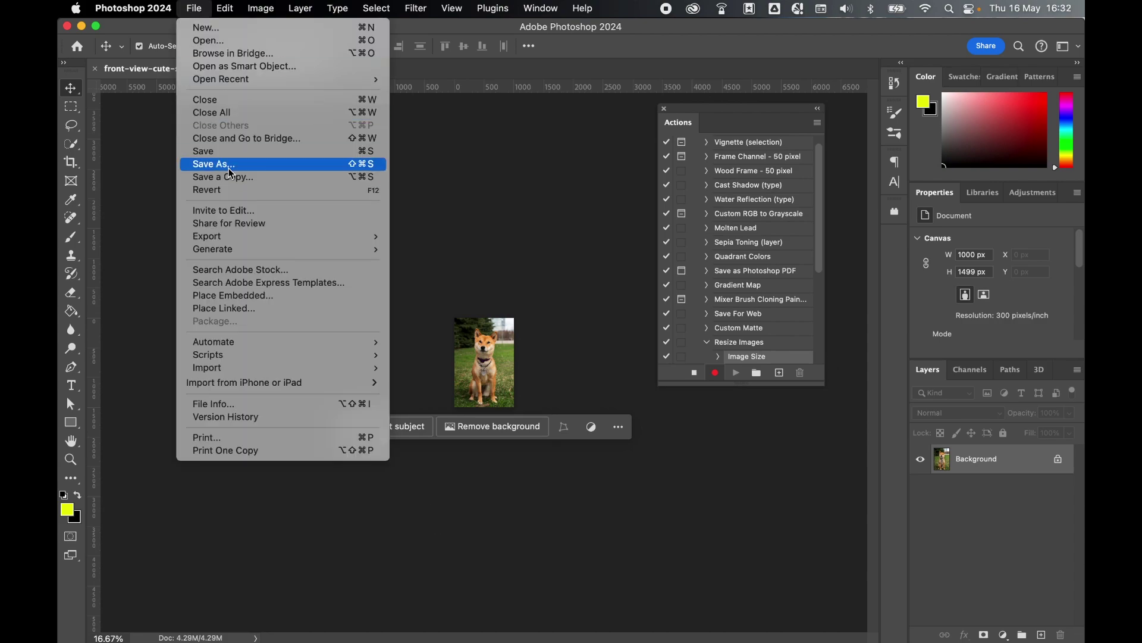
left_click(267, 170)
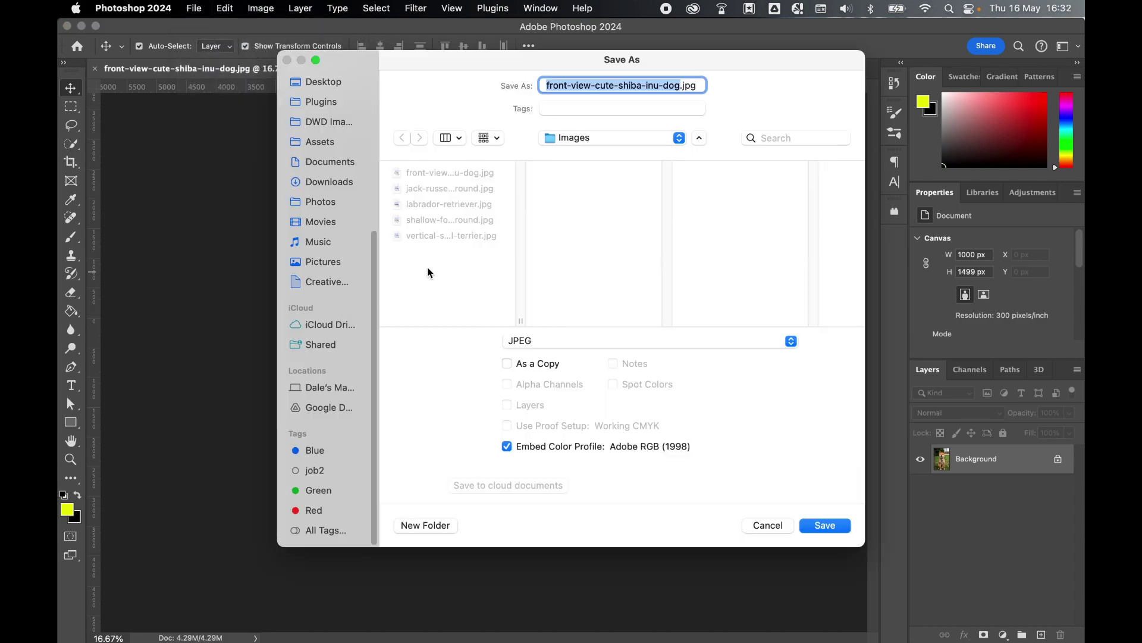
left_click(328, 123)
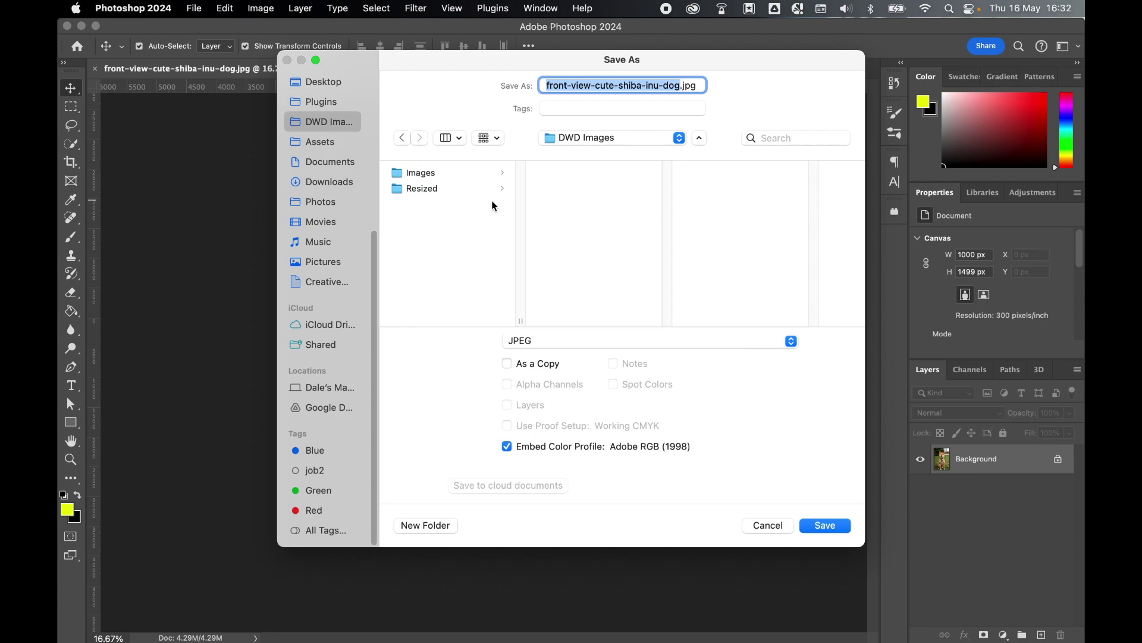
left_click(452, 188)
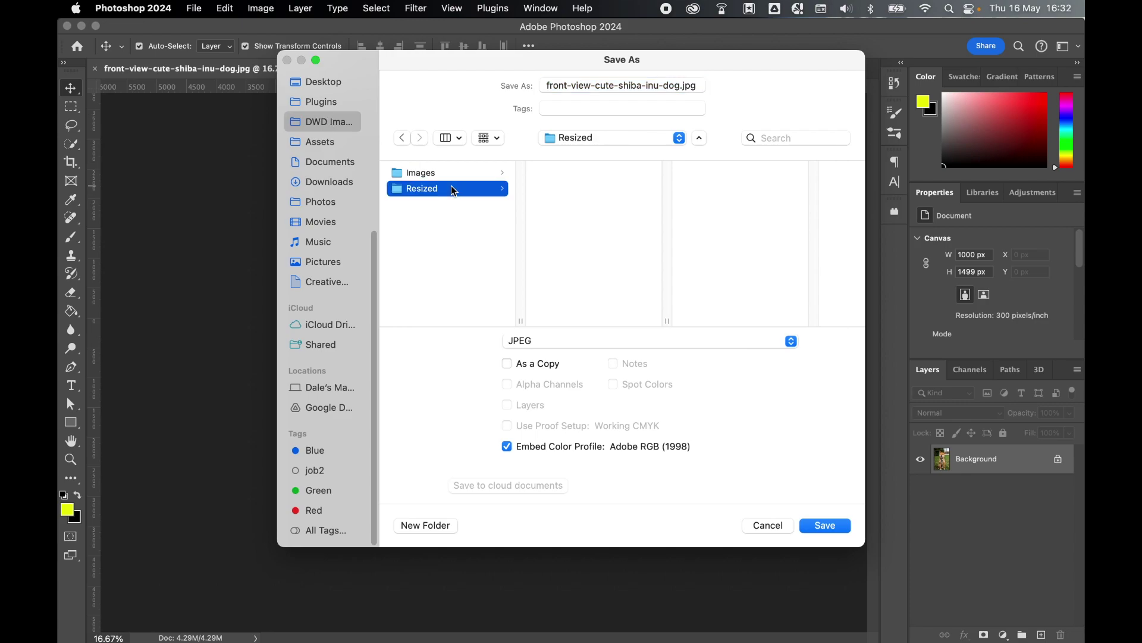
left_click(510, 341)
left_click(511, 341)
left_click(841, 528)
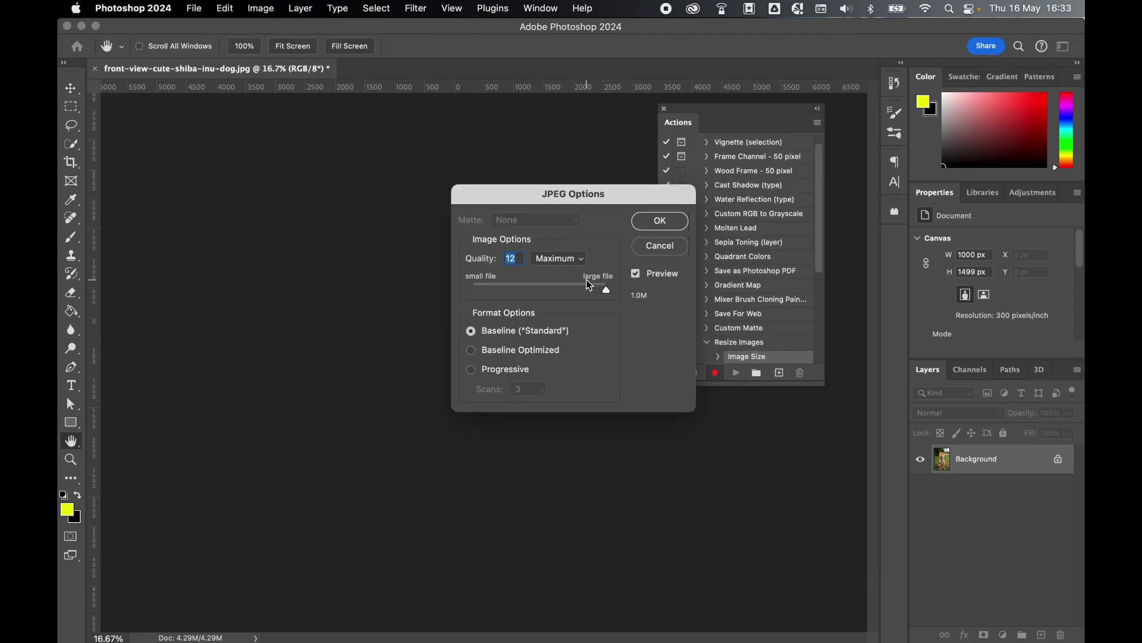
left_click_drag(589, 285, 561, 286)
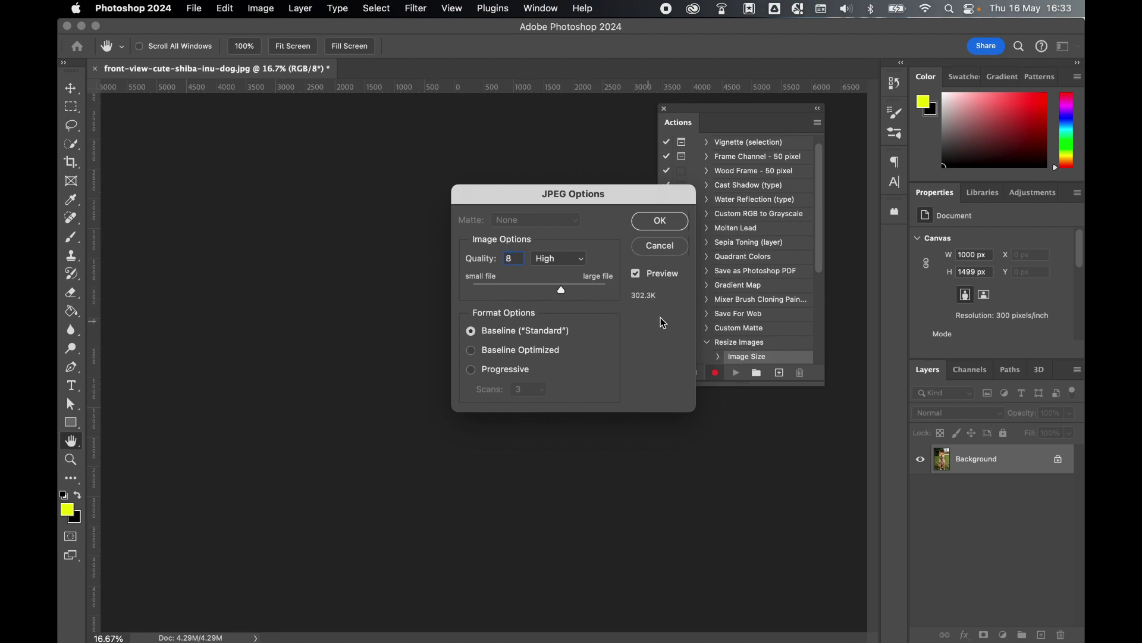
left_click(660, 221)
Close the photo and stop recording the Resize Images action
left_click(194, 9)
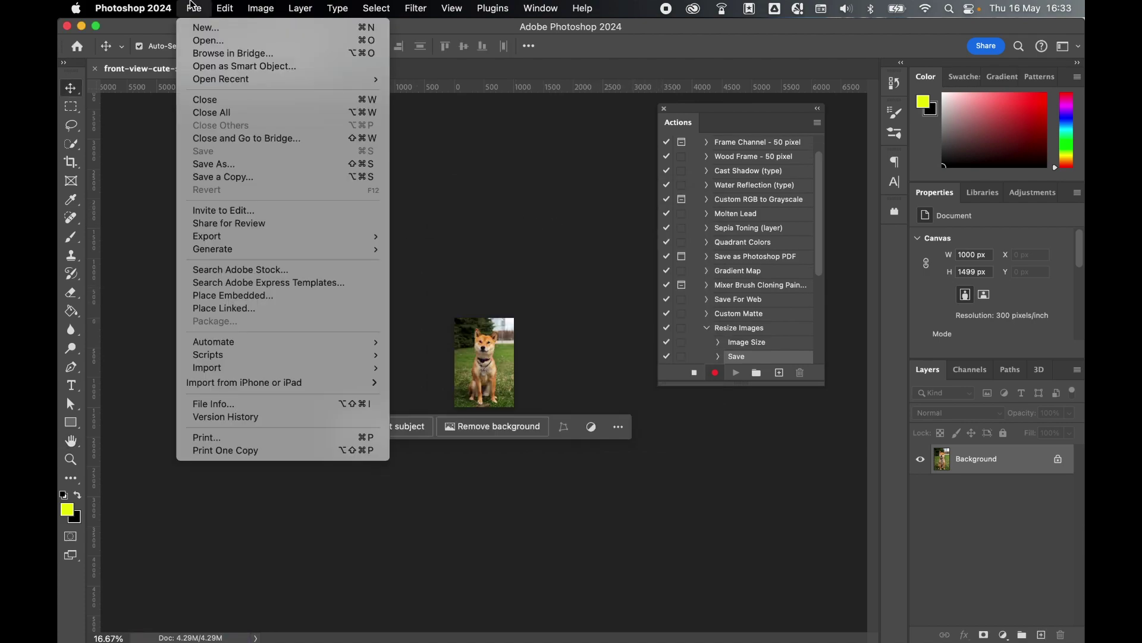
left_click(202, 109)
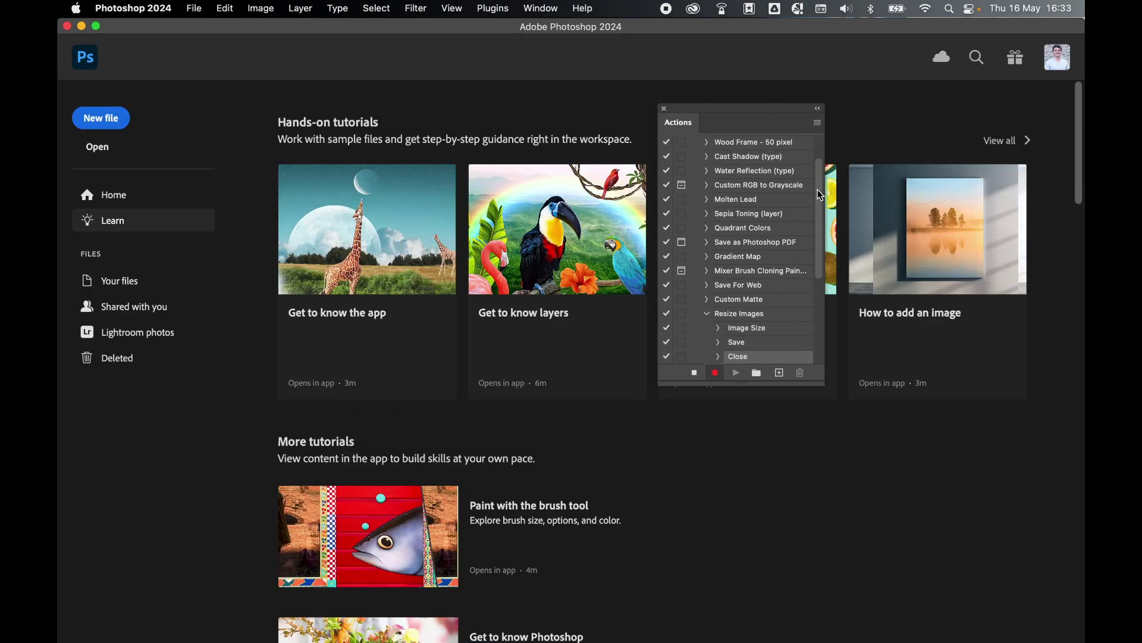
scroll(821, 209, "down", 2)
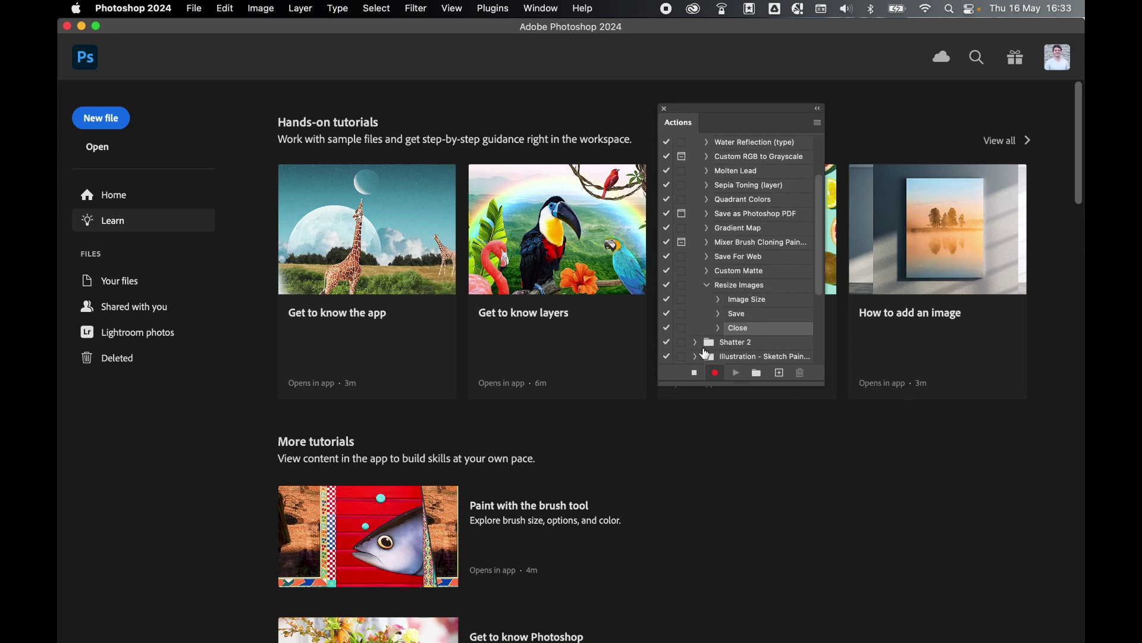
left_click(694, 374)
Set up a Batch using the Resize Images action from Default Actions
left_click(200, 15)
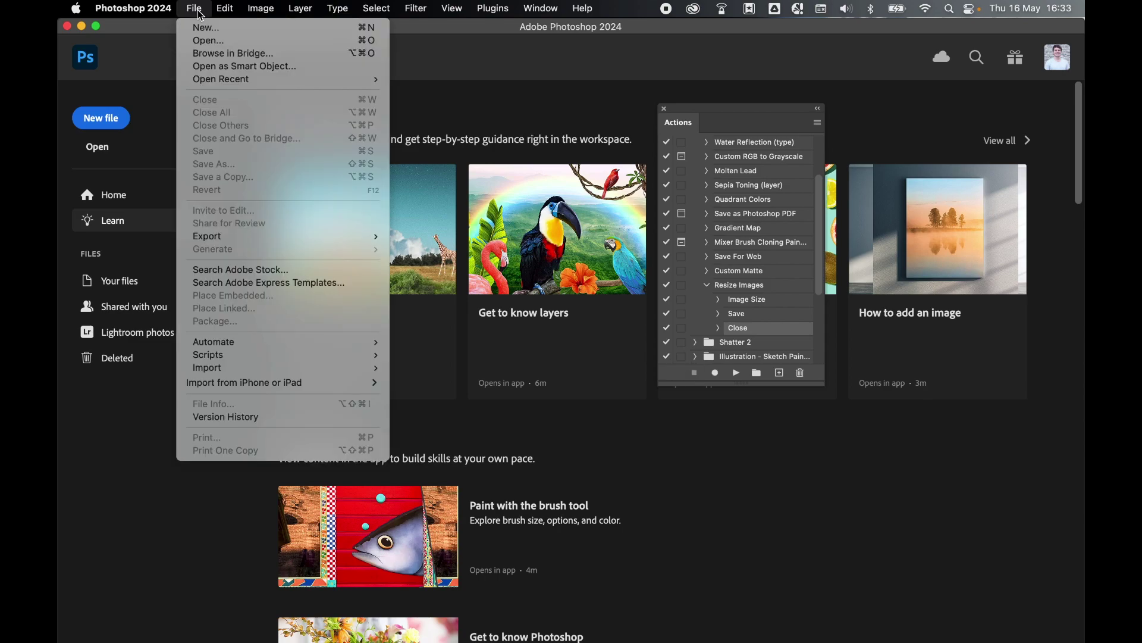
mouse_move(241, 341)
left_click(483, 343)
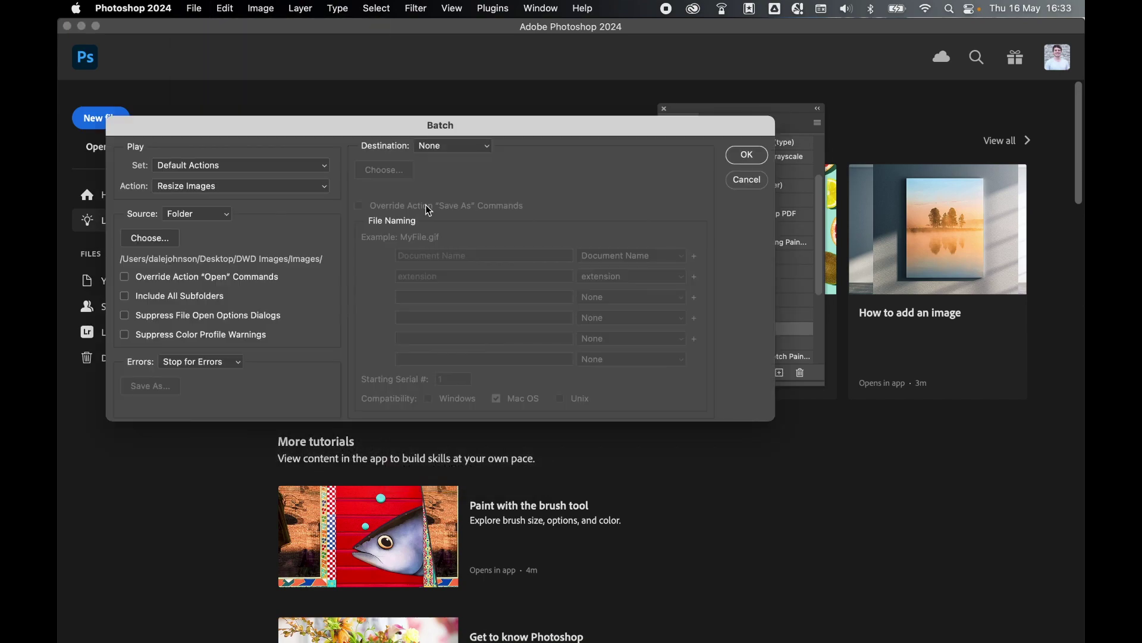
left_click(194, 165)
left_click(190, 166)
left_click(173, 191)
left_click(208, 397)
Set the batch source to the Images folder and run it
left_click(211, 216)
left_click(235, 213)
left_click(162, 239)
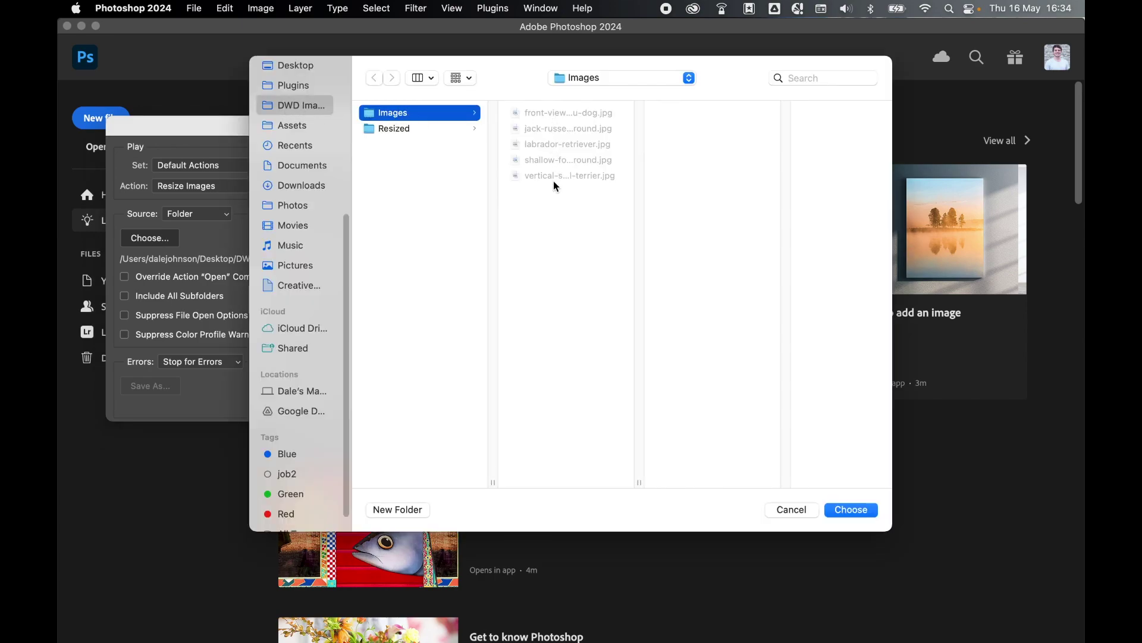
left_click(854, 509)
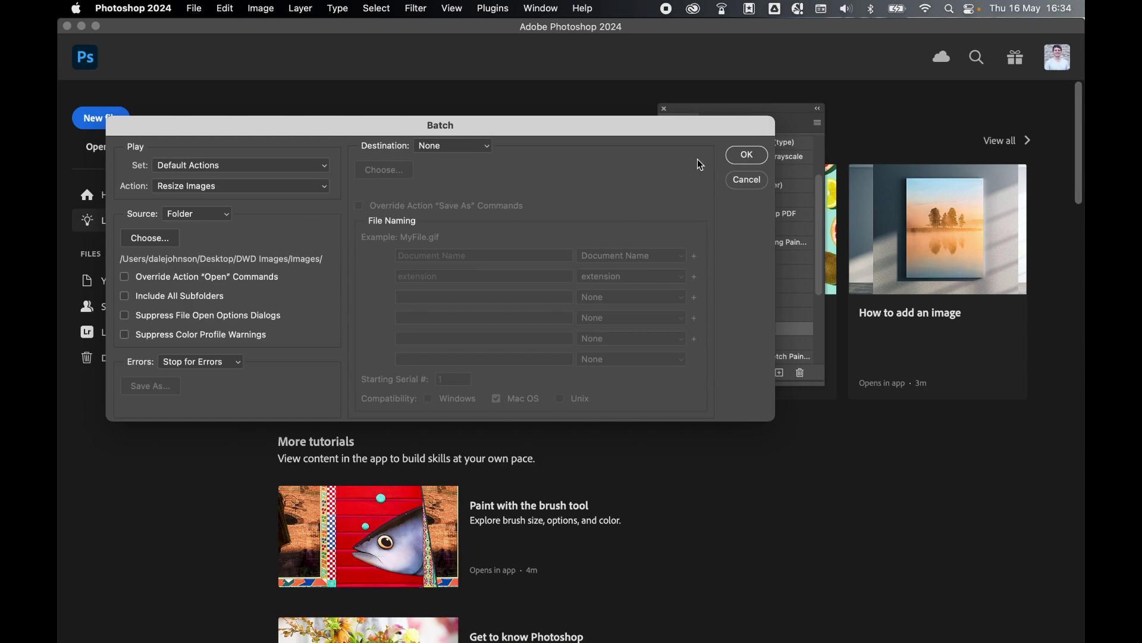
left_click(750, 156)
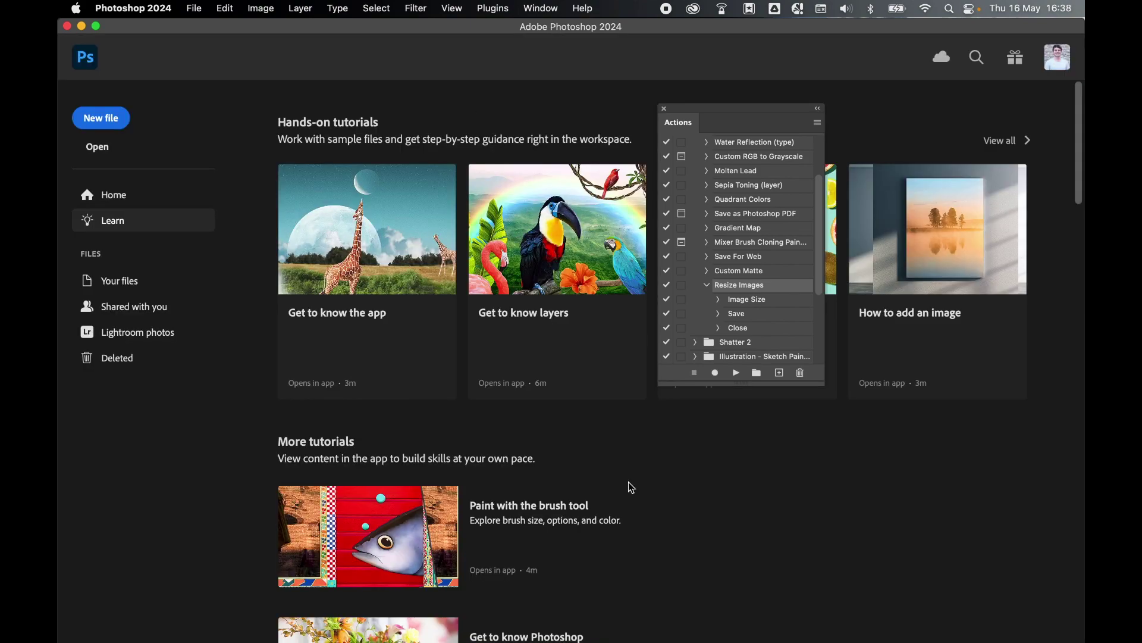
In Finder, check the original photos' dimensions in the Images folder
mouse_move(124, 639)
left_click(125, 619)
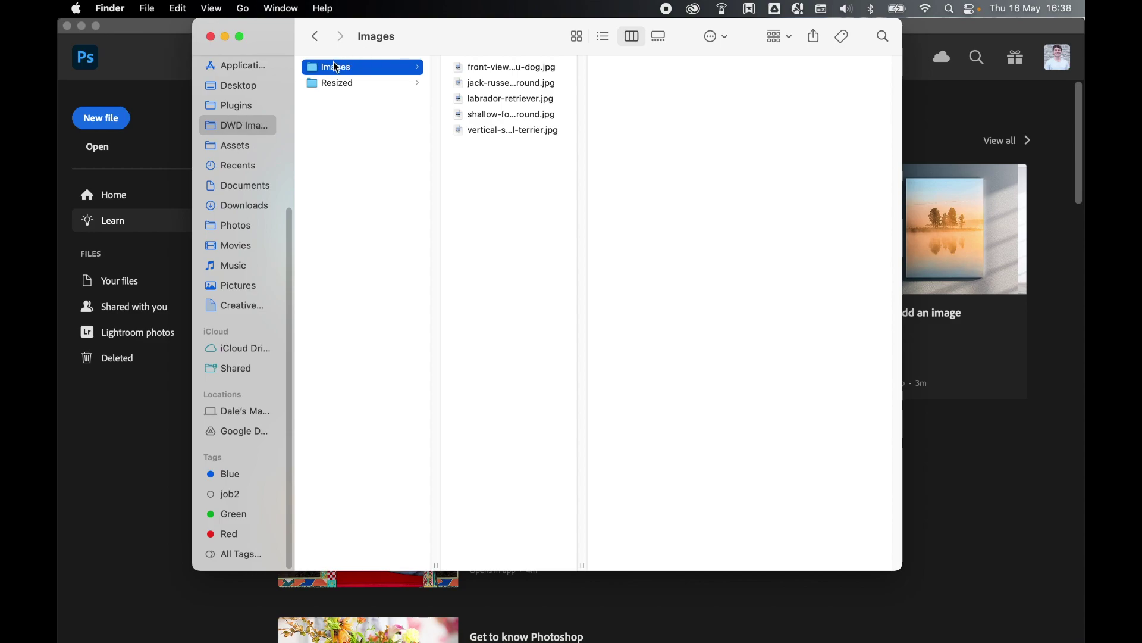
left_click(509, 68)
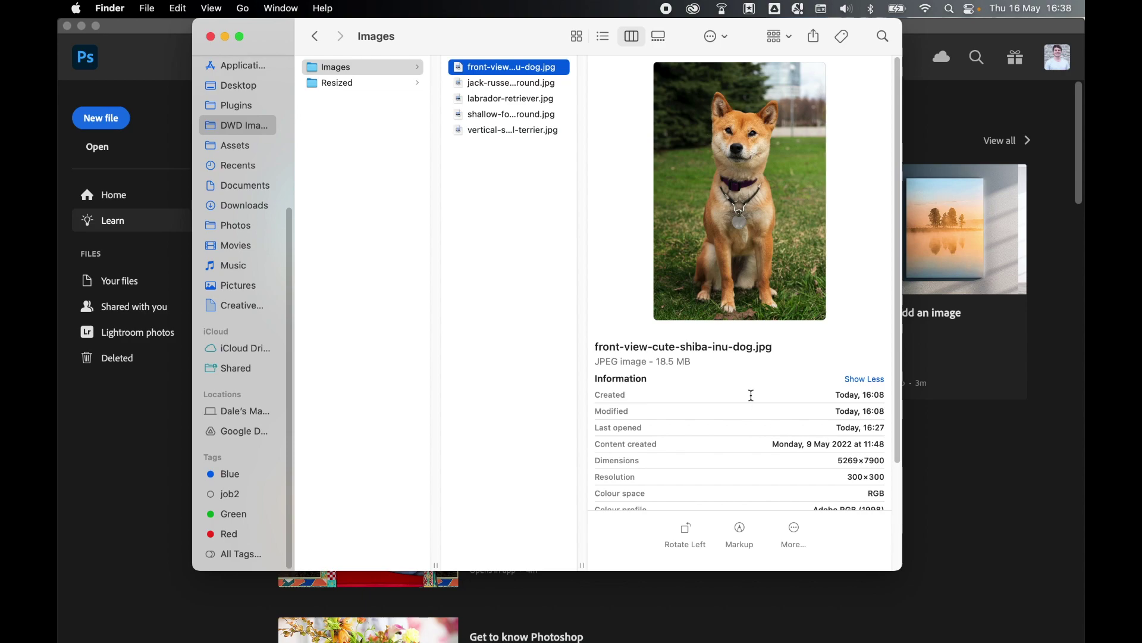
key("Down")
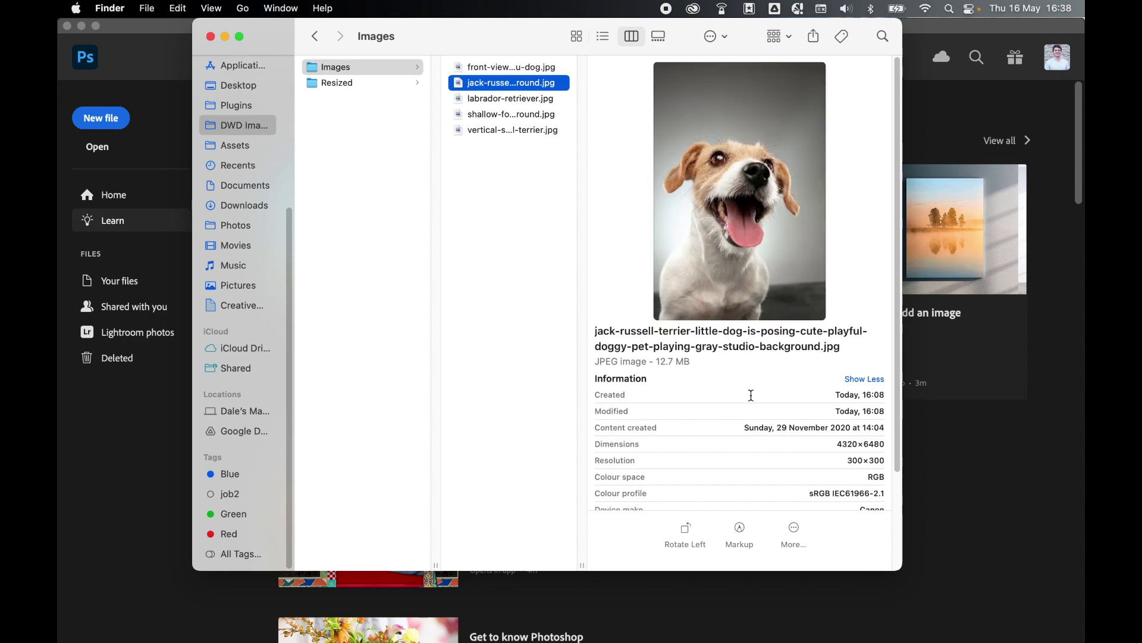
key("Down")
Check that each photo in Resized is now 1000 px wide
key("Down")
key("Down")
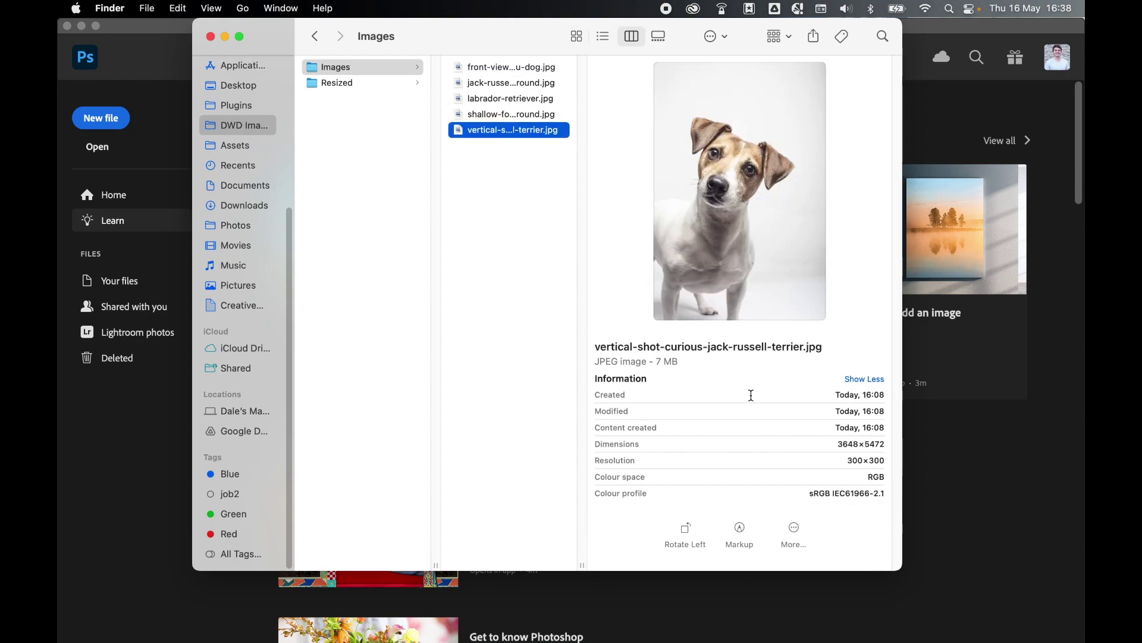
key("Left")
key("Down")
key("Right")
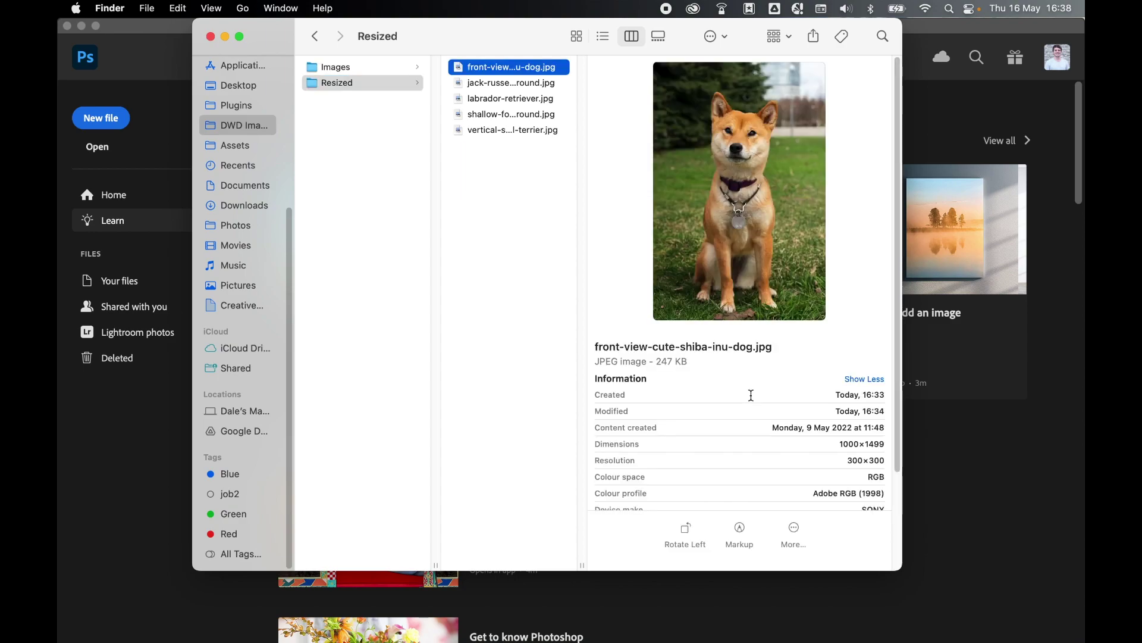
key("Down")
key("Down")
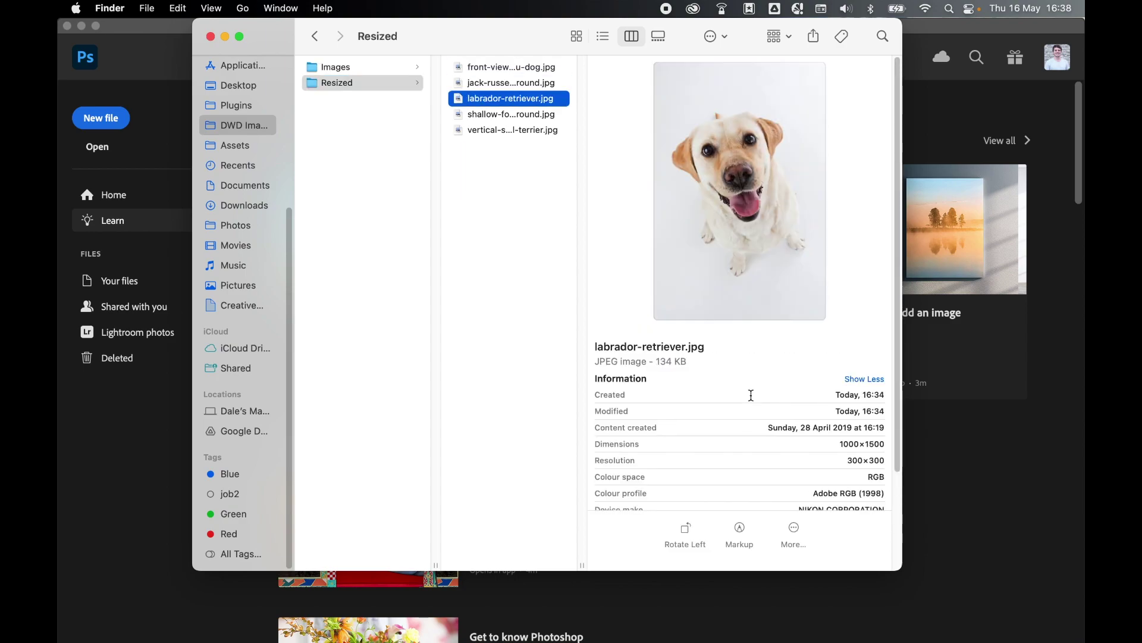
key("Down")
key("Down")
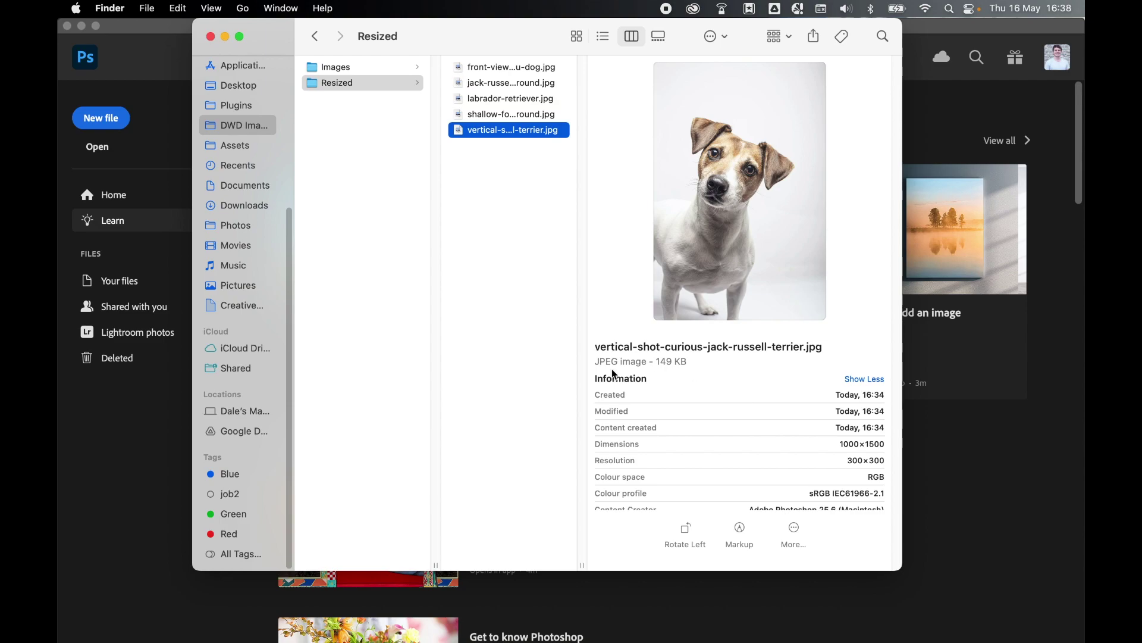